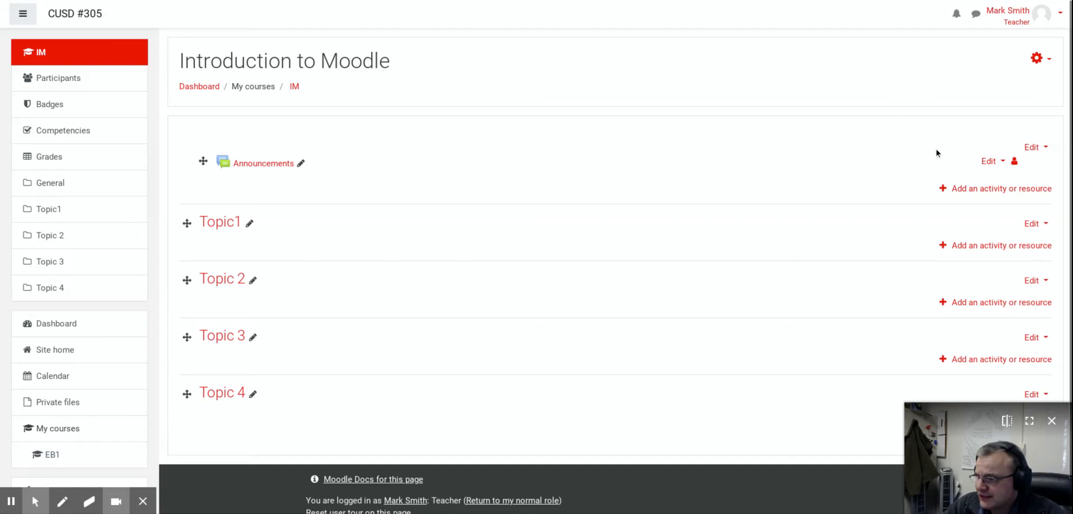
Step: Turn editing off for the Introduction to Moodle course and turn it back on
left_click(1039, 61)
left_click(1016, 102)
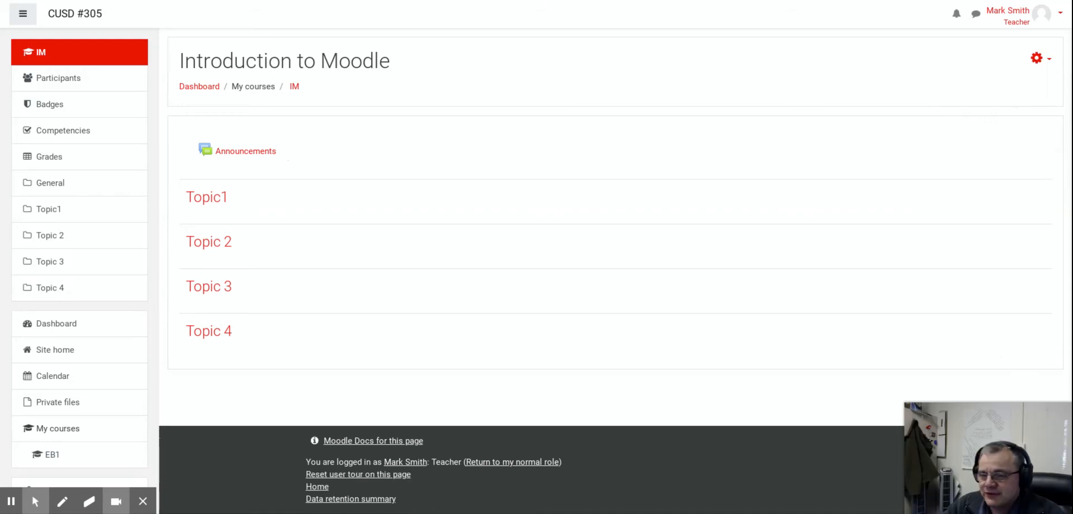
left_click(1037, 58)
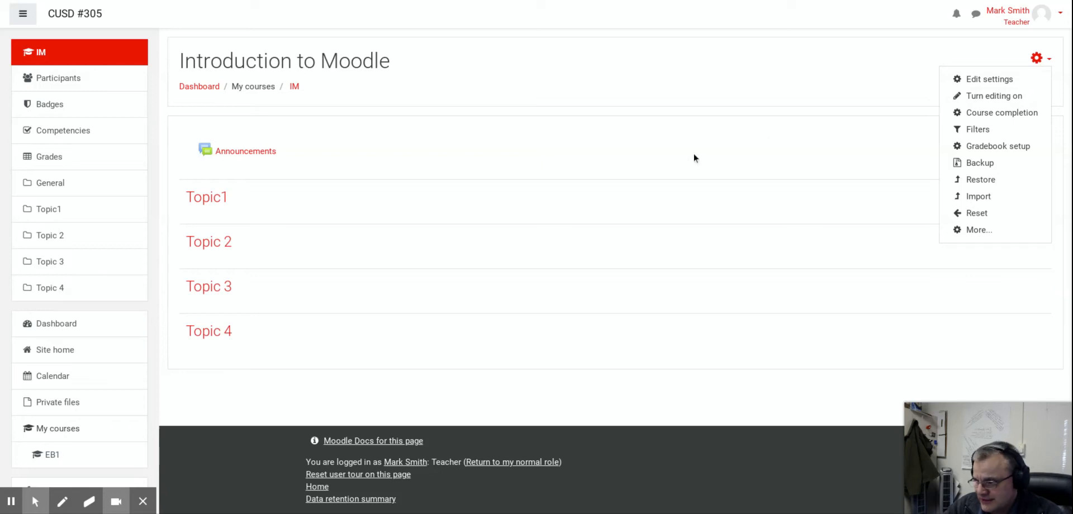
left_click(993, 97)
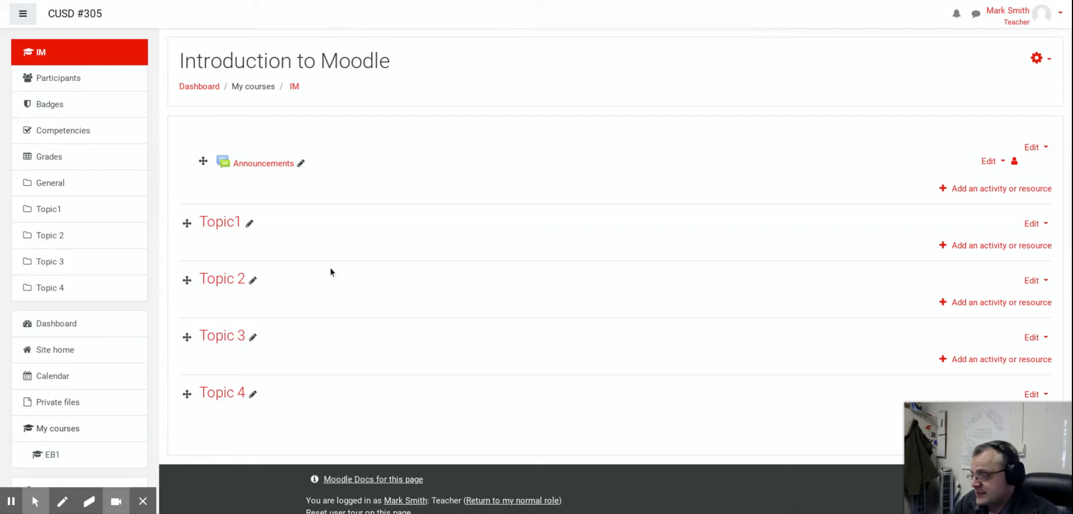
Step: Rename the Topic1 section as "Introduction"
left_click(251, 225)
type("Intro")
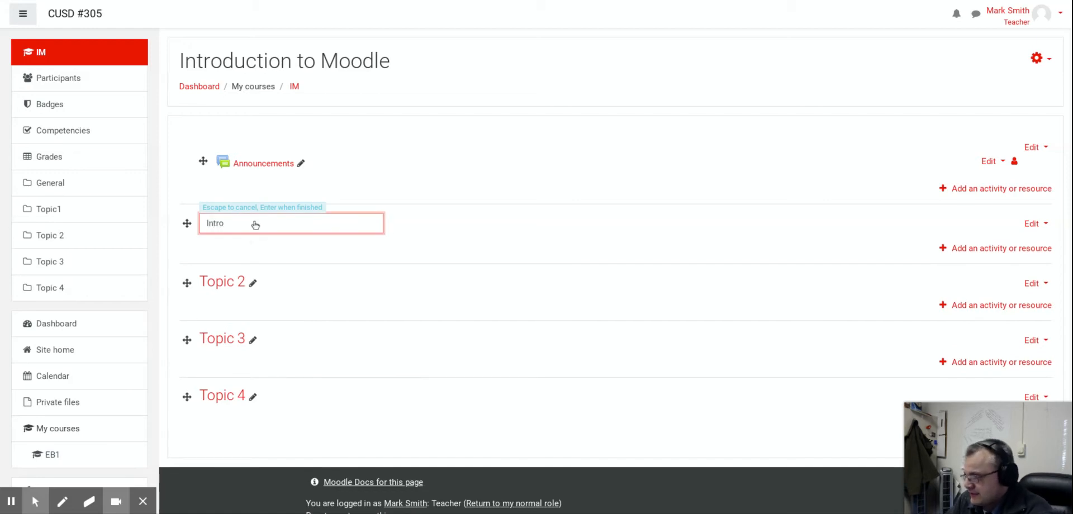
key("BackSpace")
type("oduction")
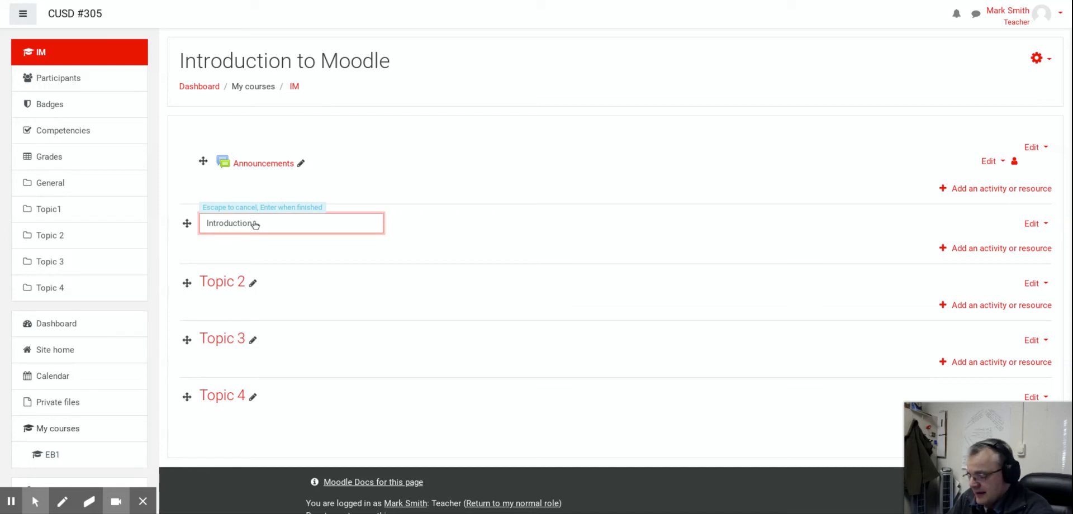
key("Return")
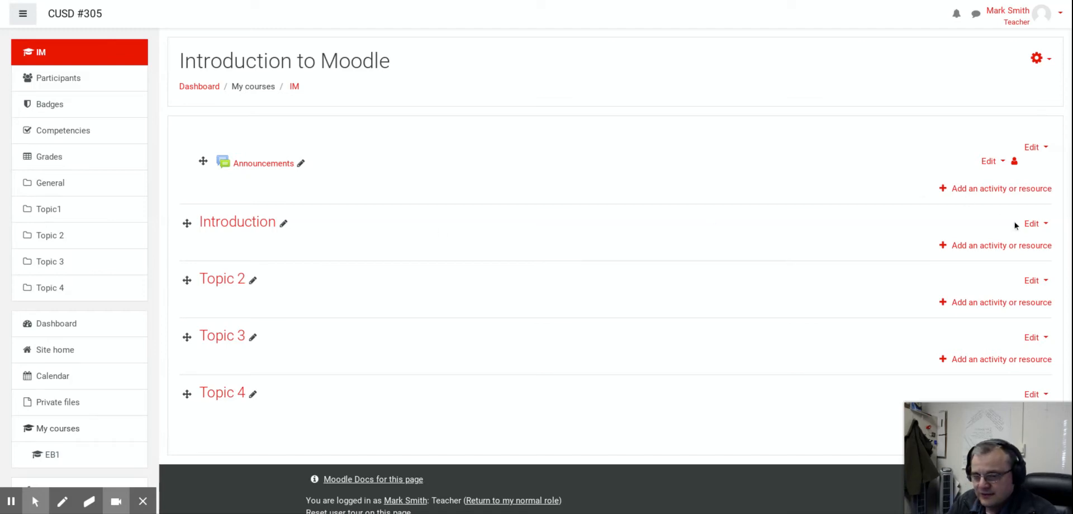
Step: Edit the Introduction topic and enter "This is my intro topic." as its summary
left_click(1035, 224)
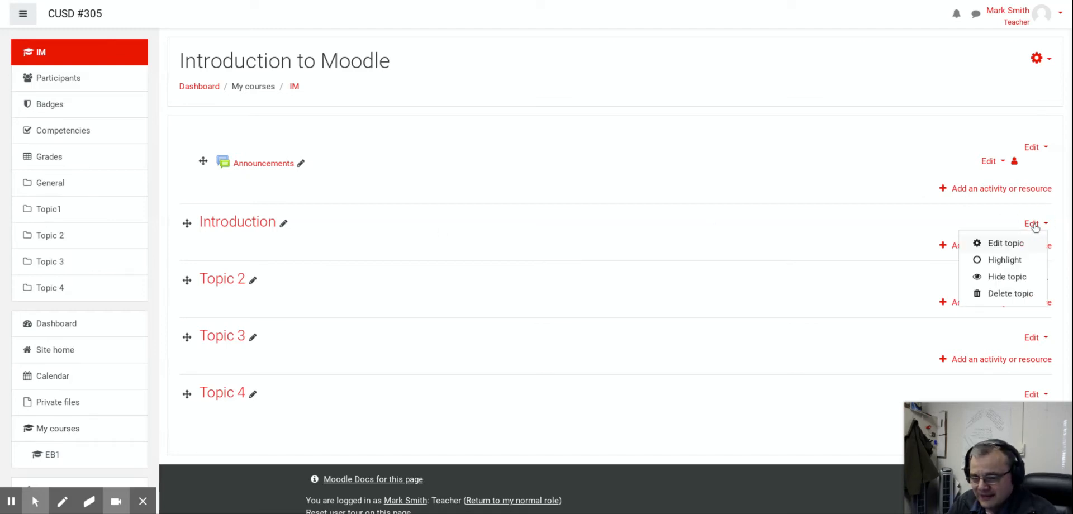
left_click(1006, 244)
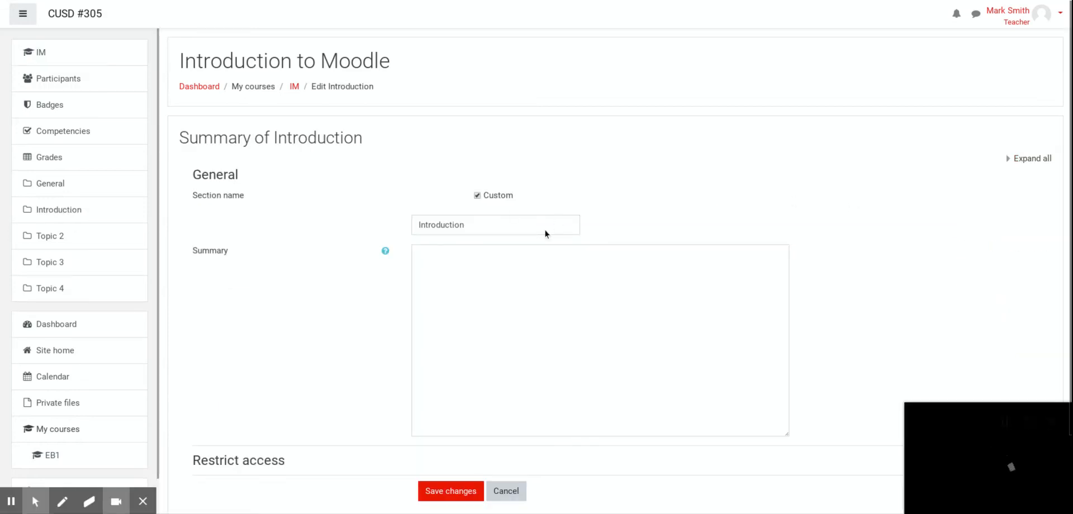
left_click(460, 273)
type("This is my")
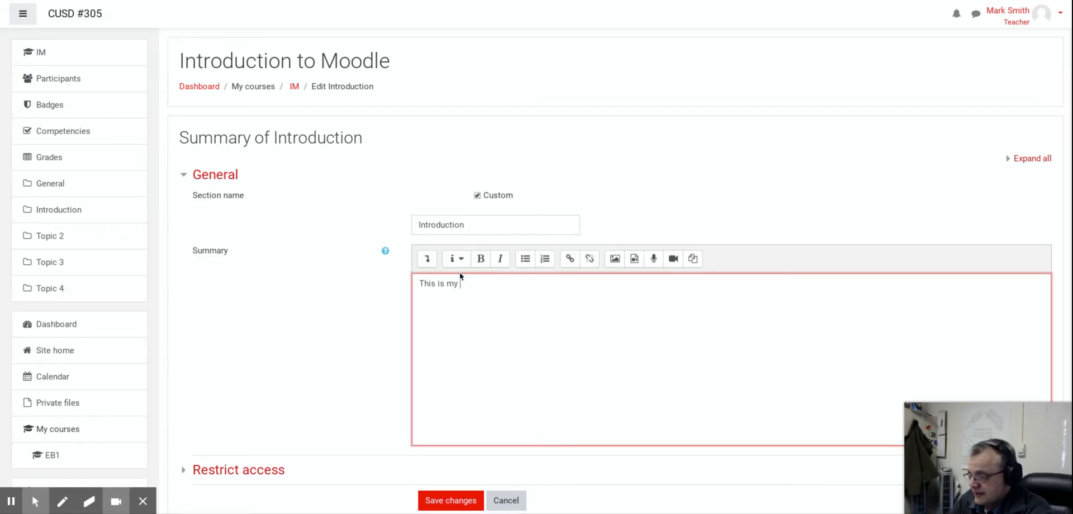
type(" intro topic")
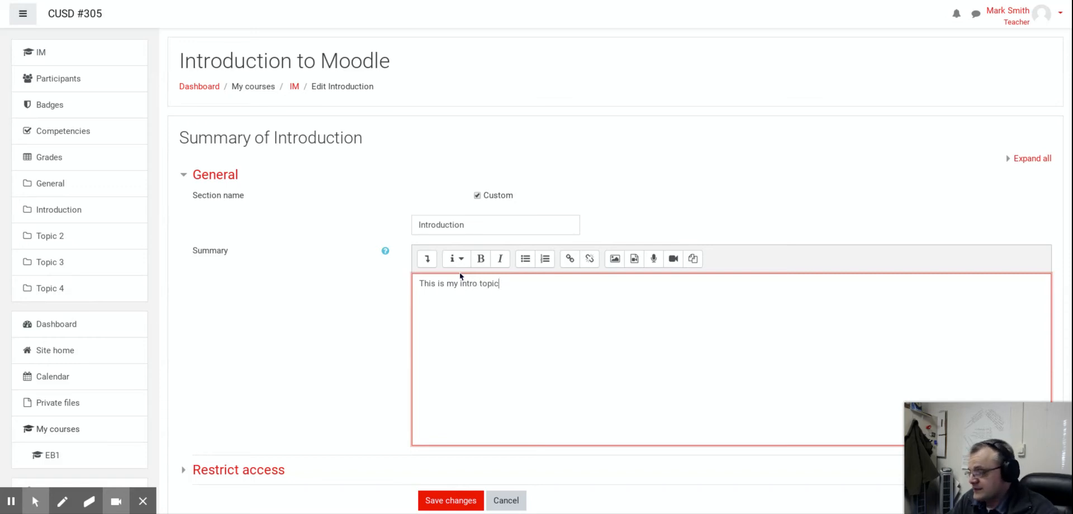
type(".")
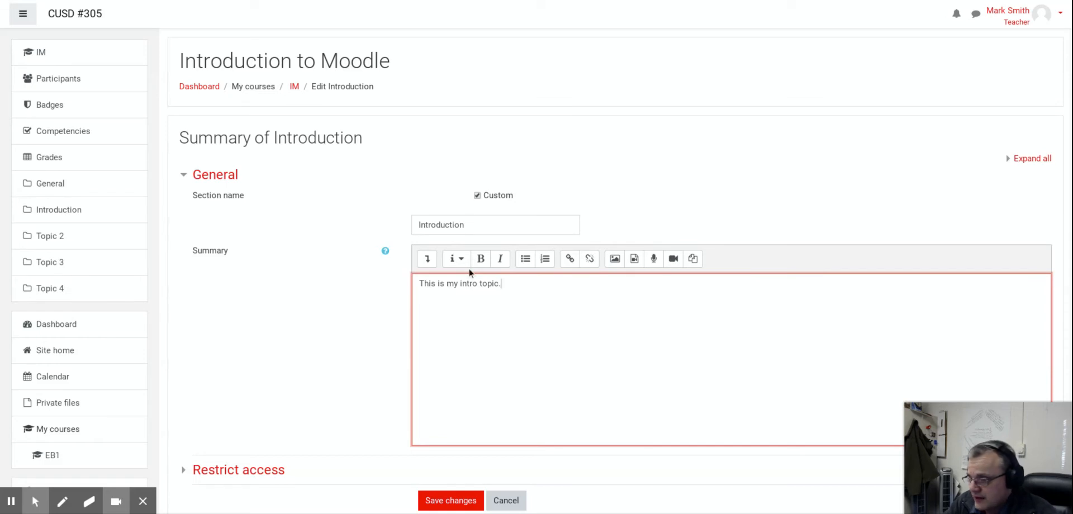
Step: Examine the summary editor's paragraph styles, its additional formatting tools and the HTML source view
left_click(456, 258)
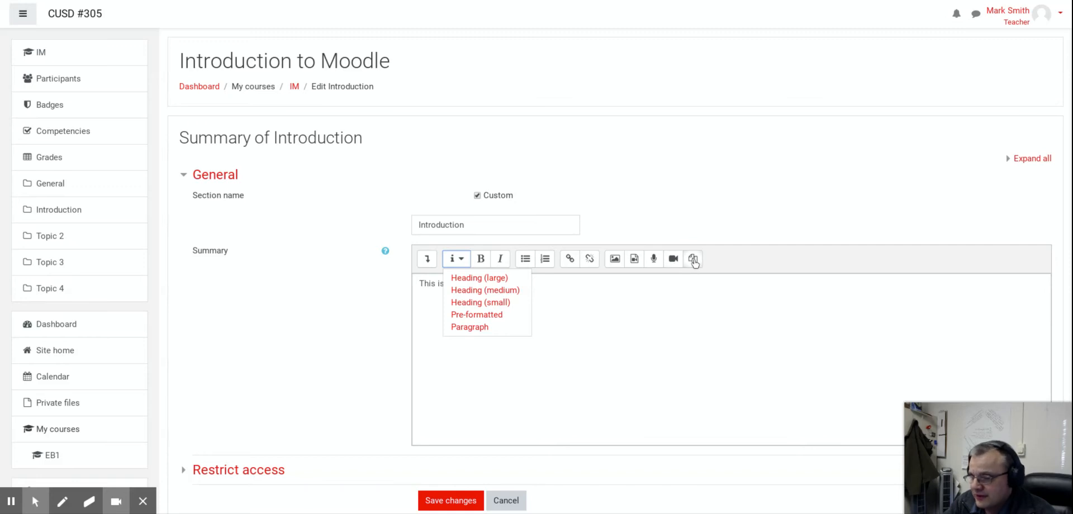
left_click(589, 301)
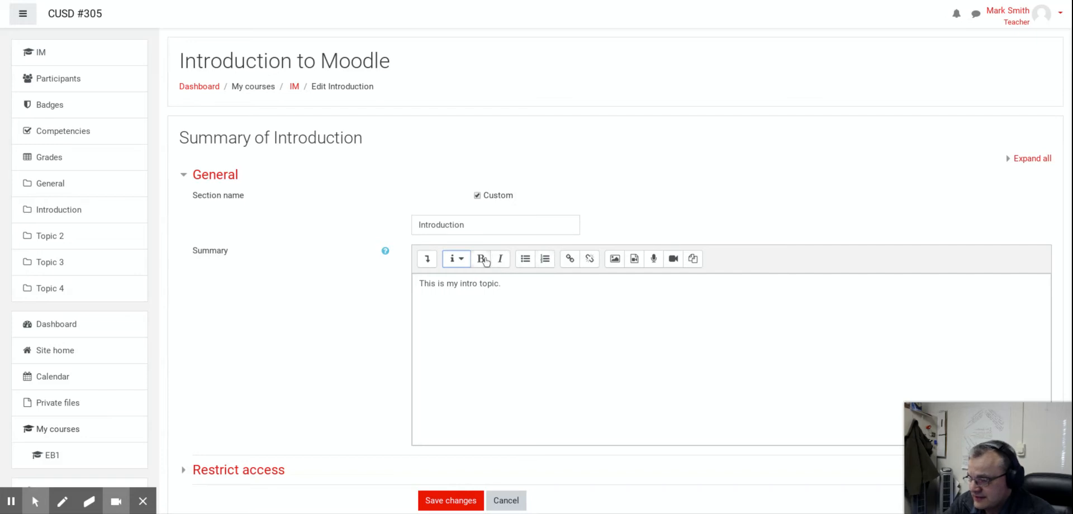
left_click(428, 261)
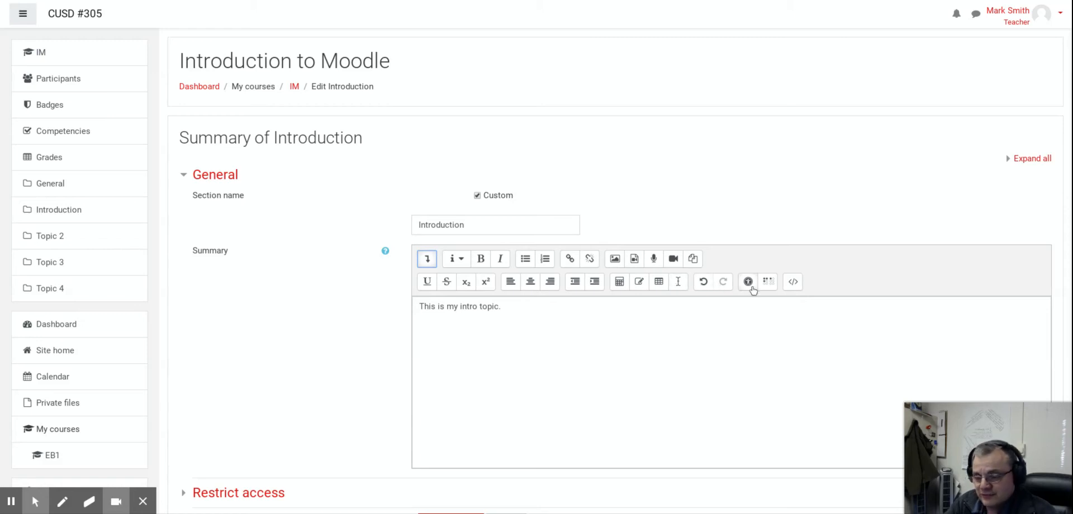
left_click(791, 282)
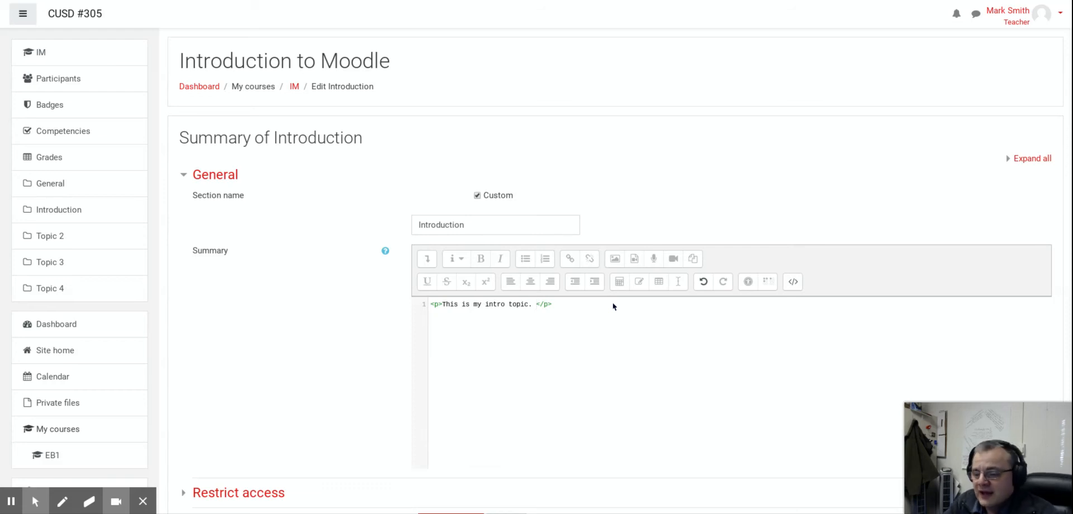
left_click(792, 282)
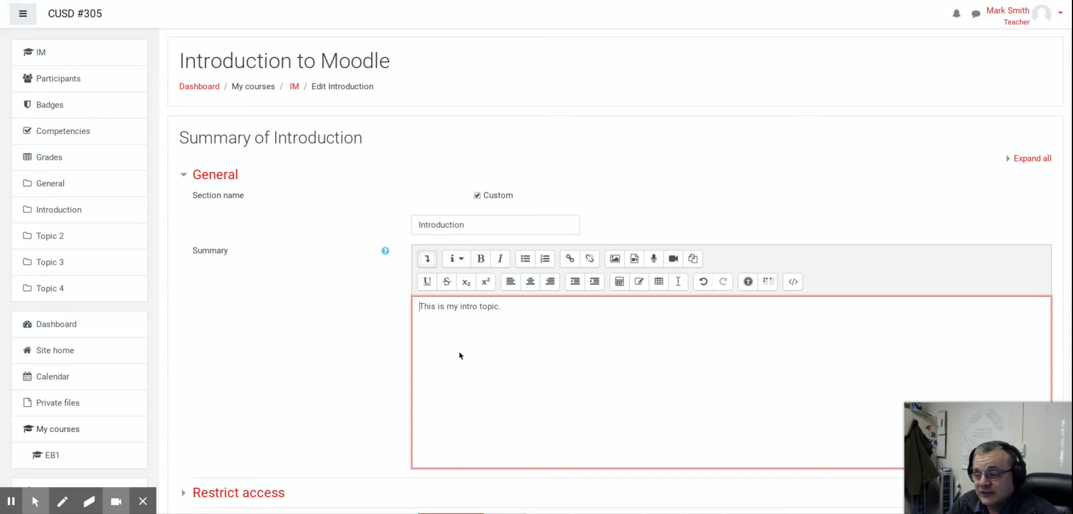
Step: Review the access restriction types for the Introduction topic without adding one, and save the topic's changes
scroll(614, 298, "down", 2)
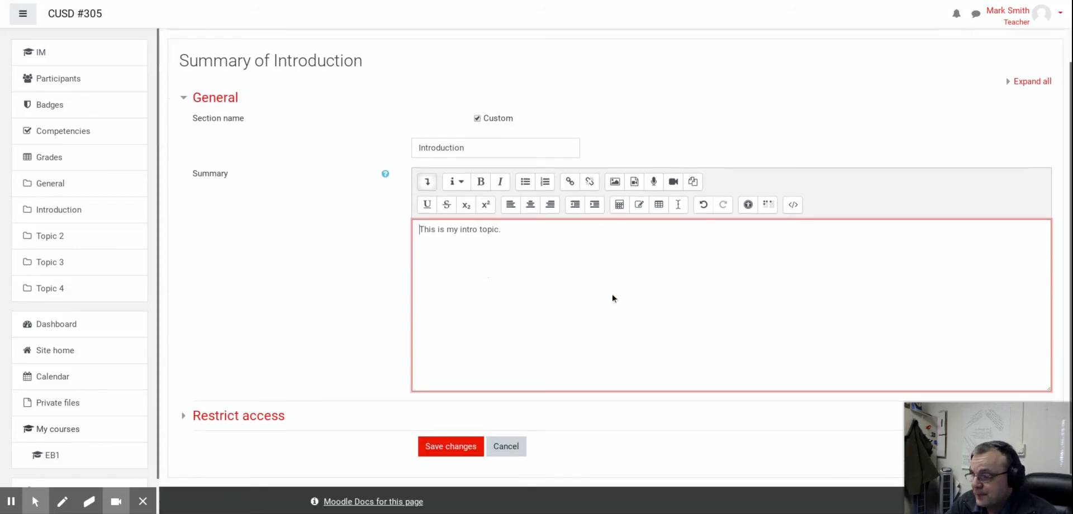
left_click(255, 413)
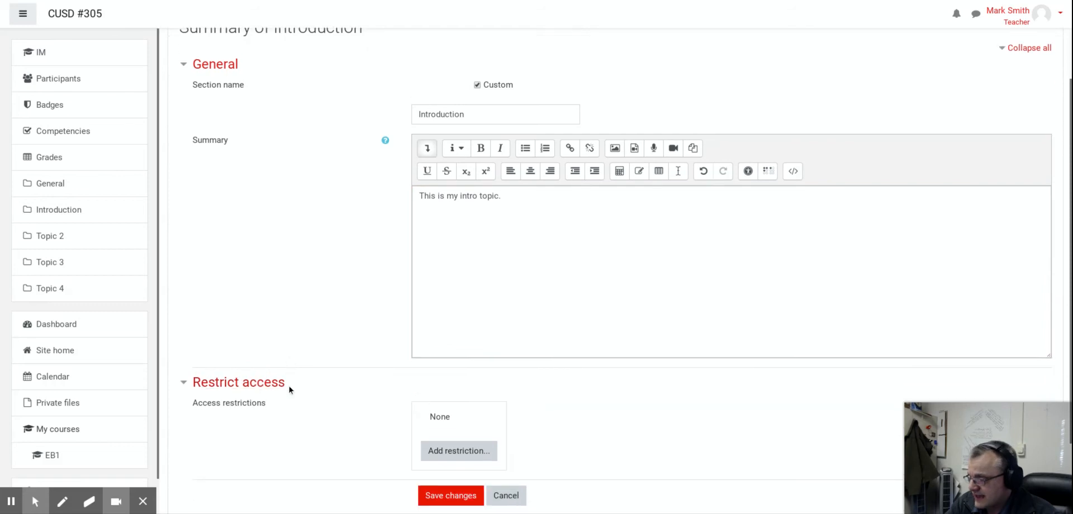
scroll(302, 390, "down", 1)
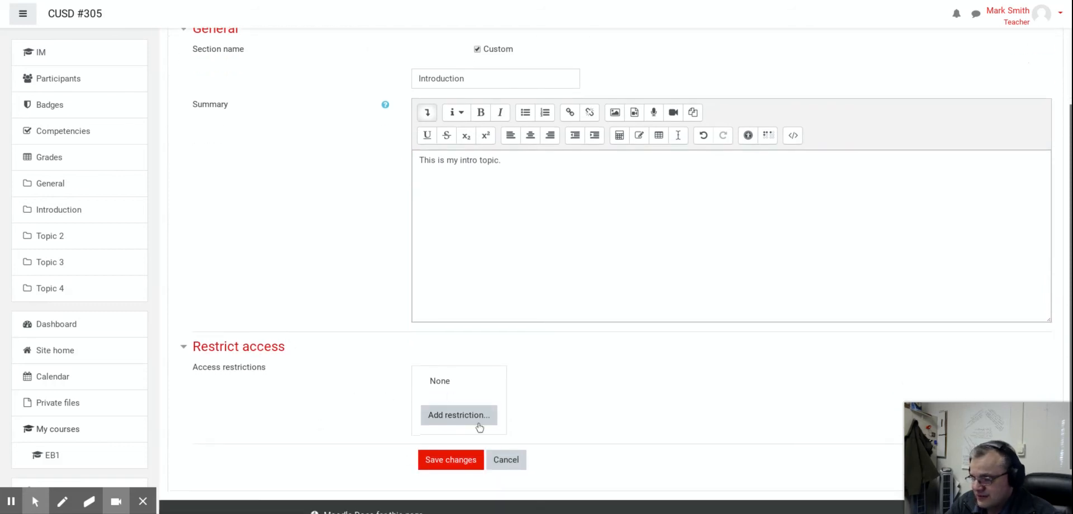
left_click(440, 415)
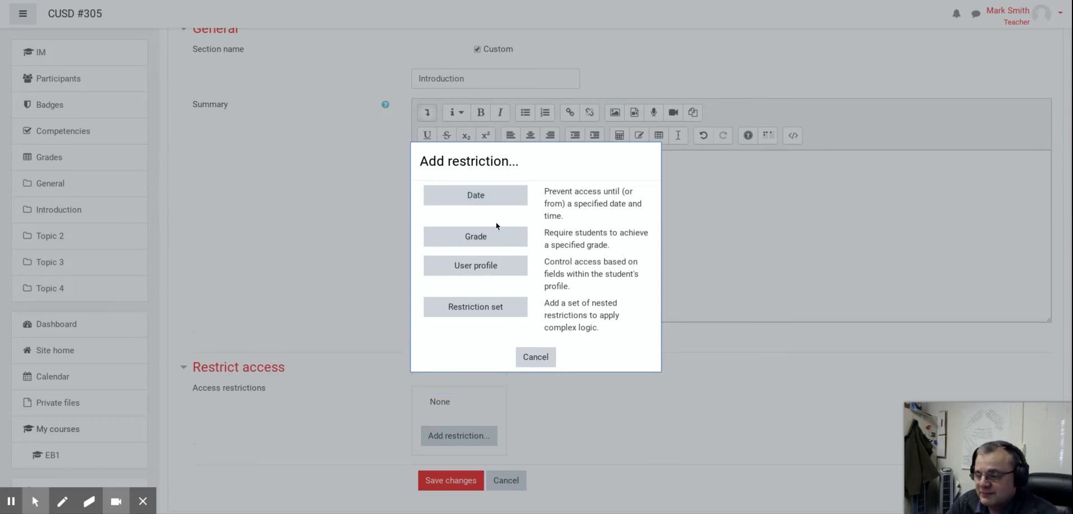
left_click(531, 360)
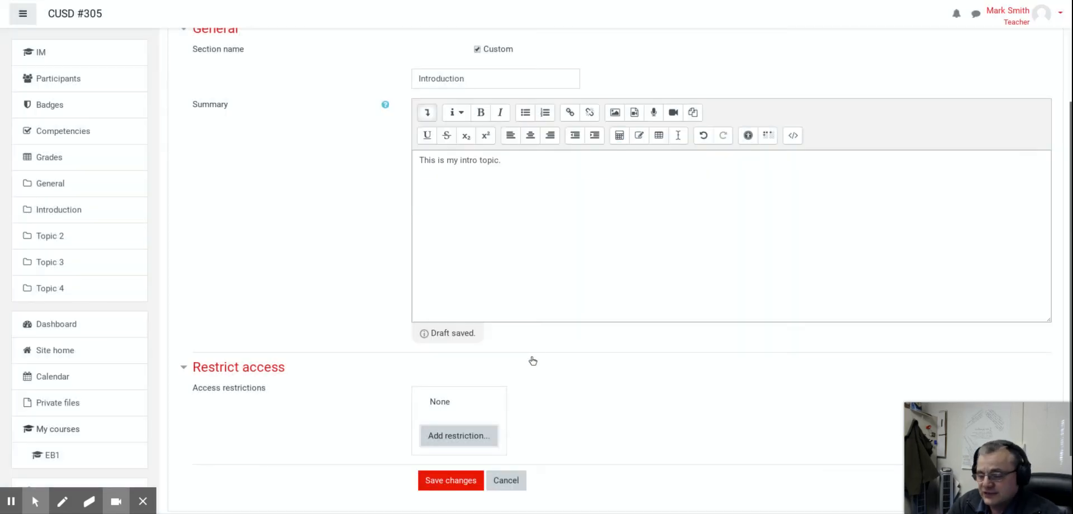
left_click(455, 464)
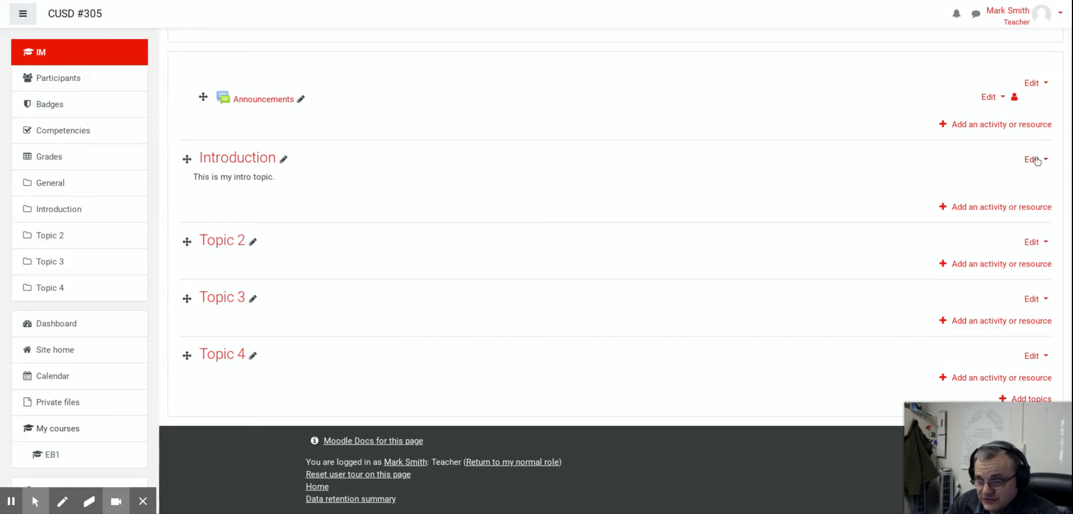
left_click(188, 159)
mouse_move(188, 160)
left_mouse_down()
mouse_move(180, 251)
mouse_move(187, 161)
left_mouse_up()
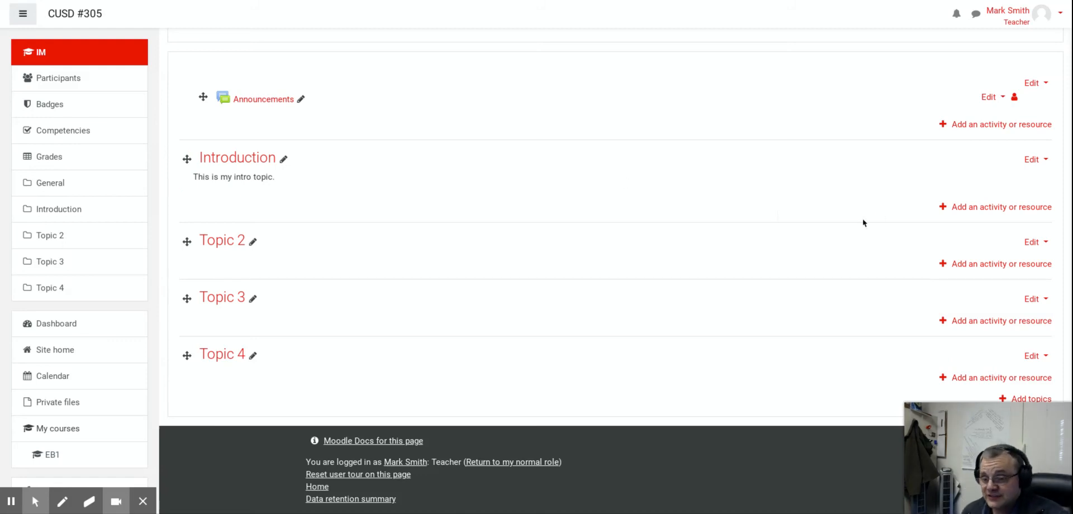
Step: Browse the activities and resources that can be added to the Introduction topic
left_click(978, 207)
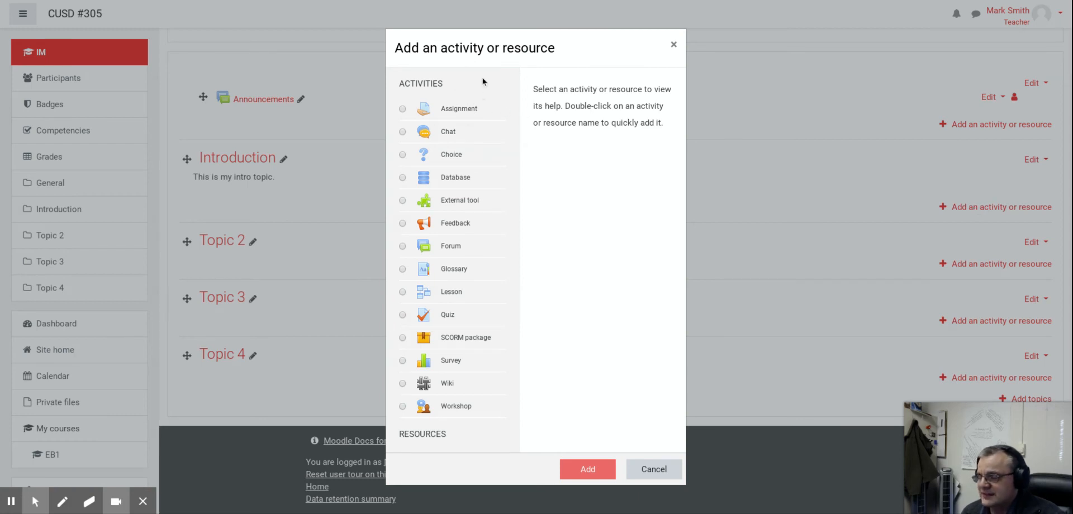
scroll(454, 133, "down", 3)
scroll(454, 132, "down", 1)
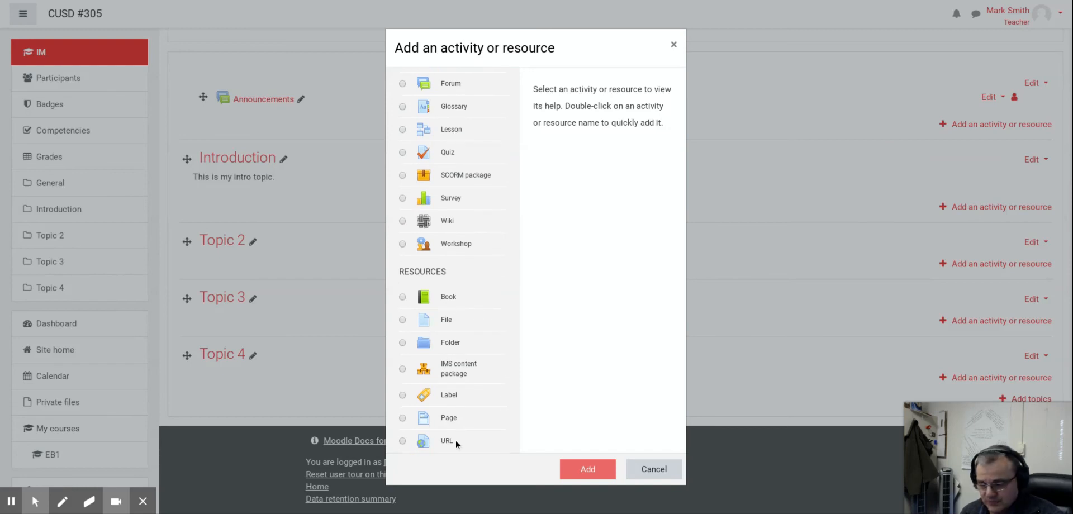
scroll(447, 411, "up", 1)
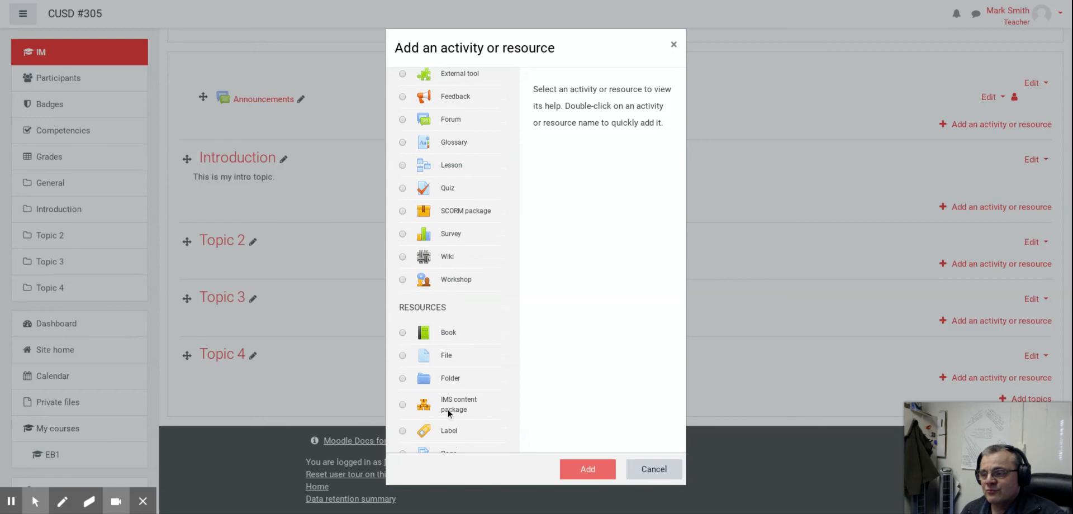
scroll(448, 410, "up", 3)
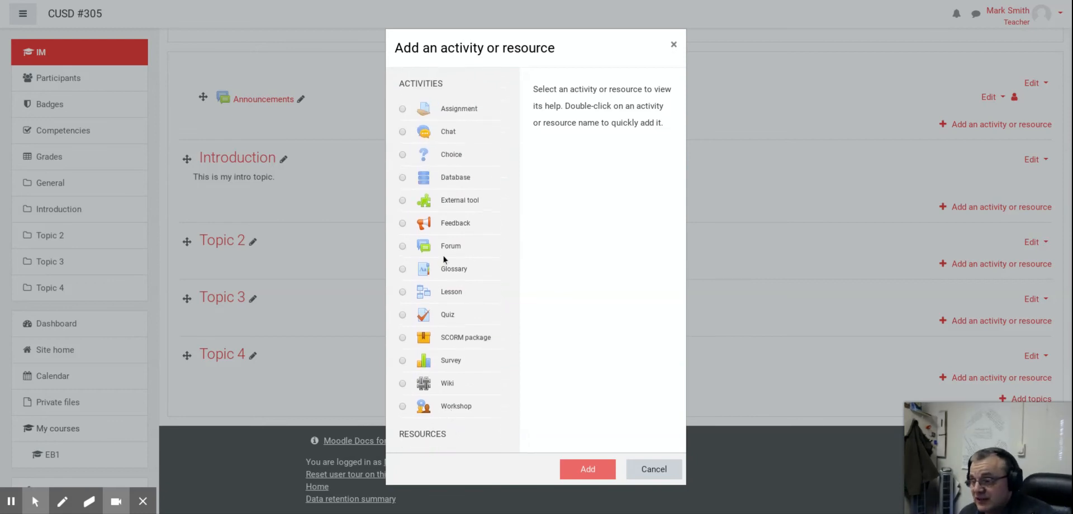
scroll(451, 270, "down", 3)
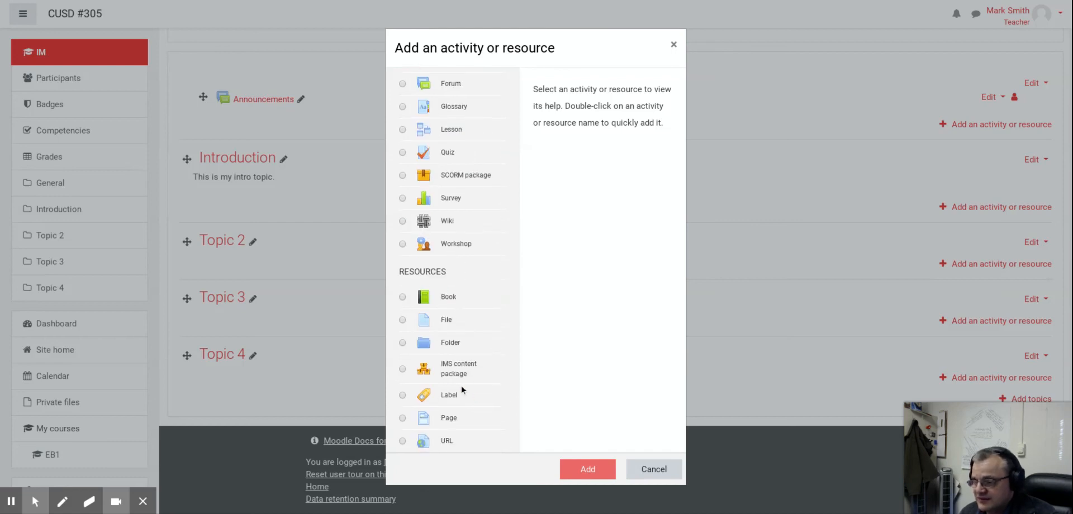
scroll(461, 384, "up", 3)
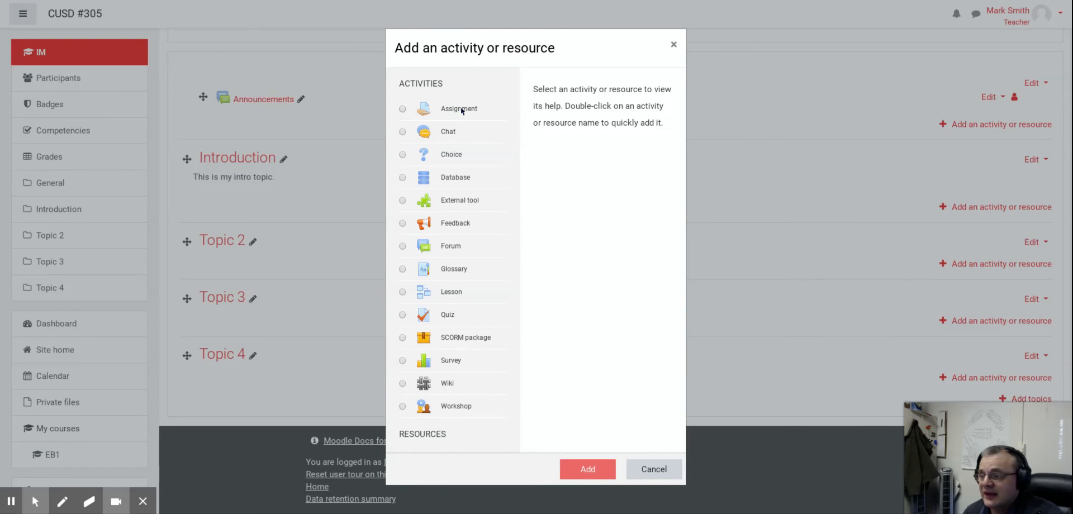
Step: Read the descriptions of the Database, Choice, External tool, Feedback and Forum activities
left_click(454, 180)
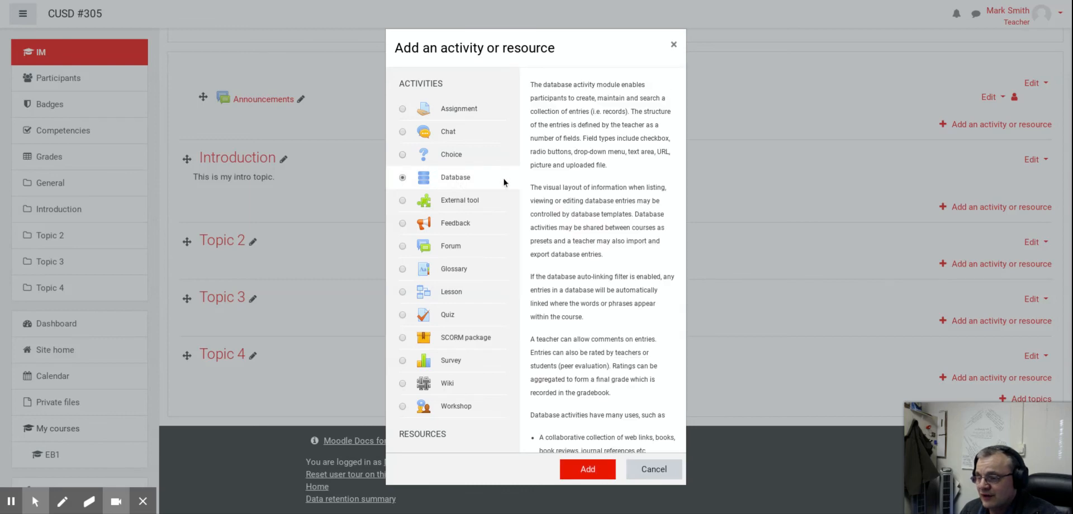
left_click(451, 156)
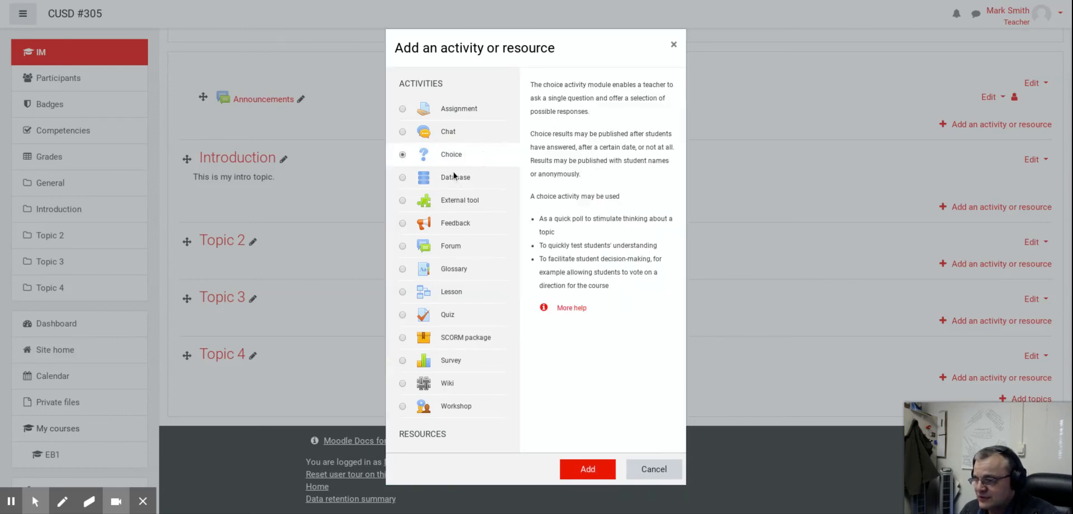
left_click(454, 177)
scroll(575, 162, "down", 2)
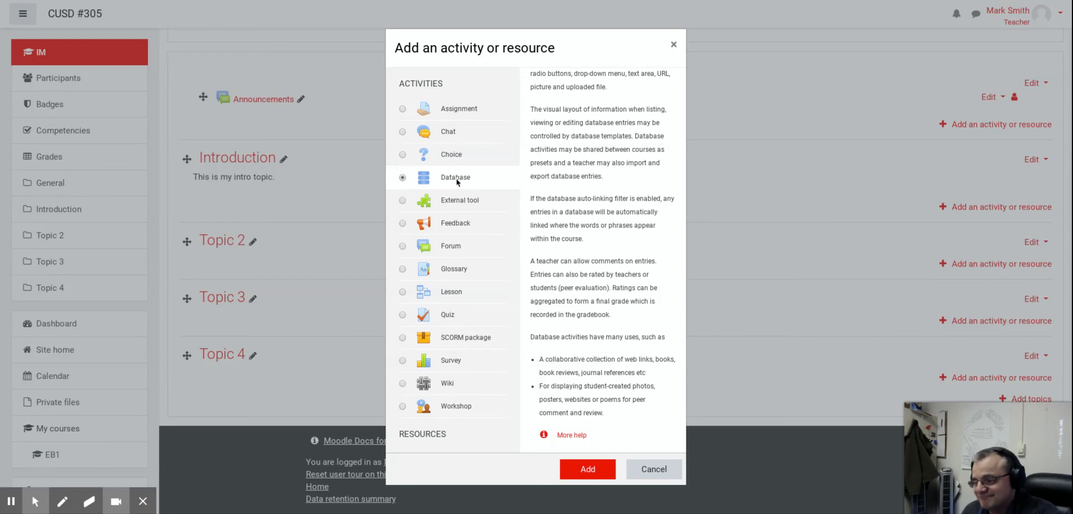
left_click(441, 203)
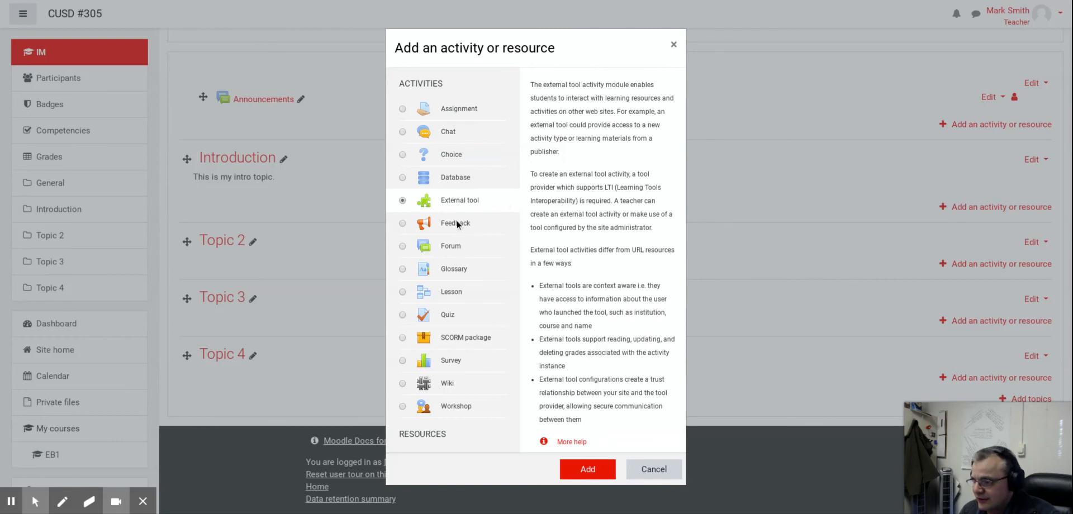
left_click(457, 223)
left_click(445, 246)
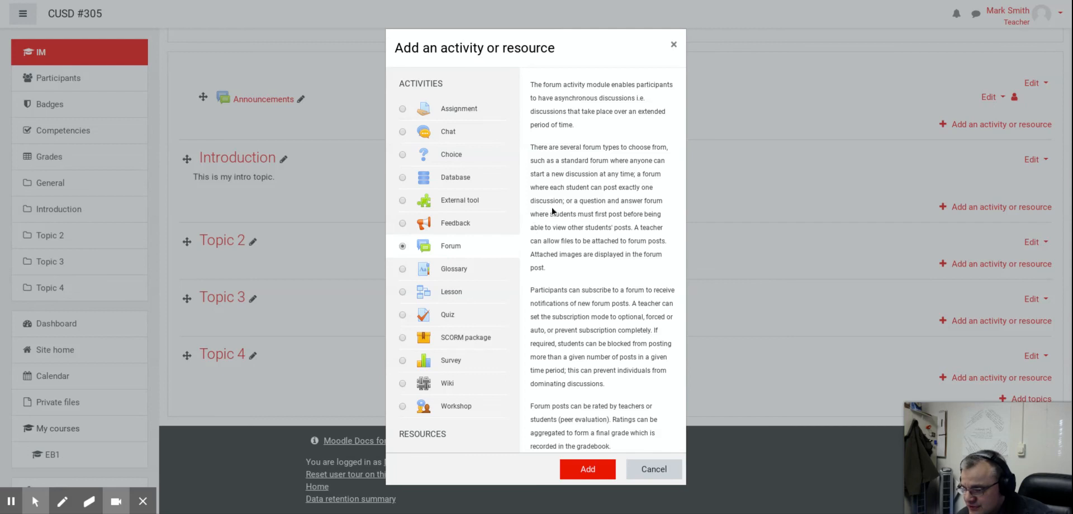
scroll(579, 193, "down", 3)
scroll(579, 190, "down", 5)
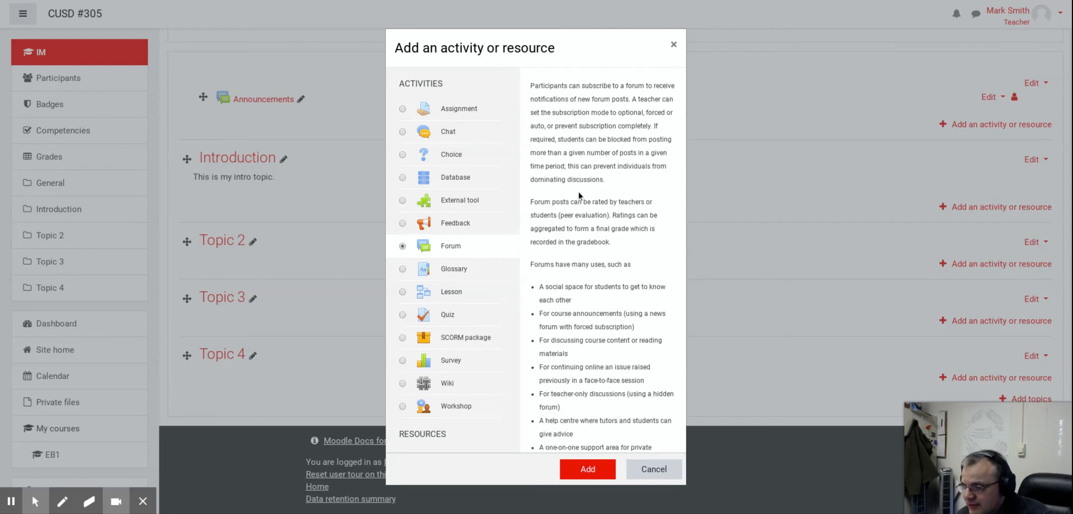
Step: Read the descriptions of the Glossary, Quiz, SCORM package, Survey, Wiki and Workshop activities
left_click(452, 276)
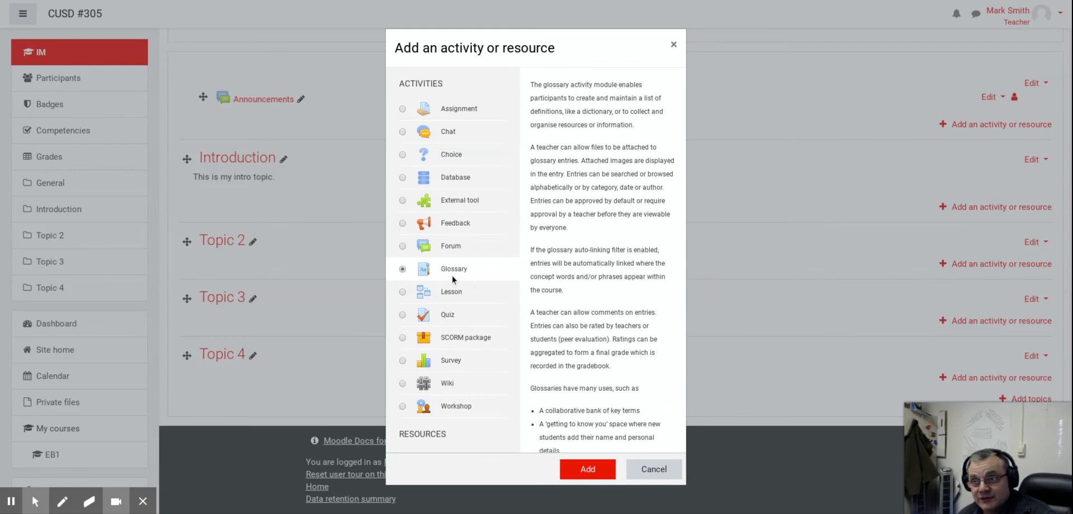
left_click(437, 307)
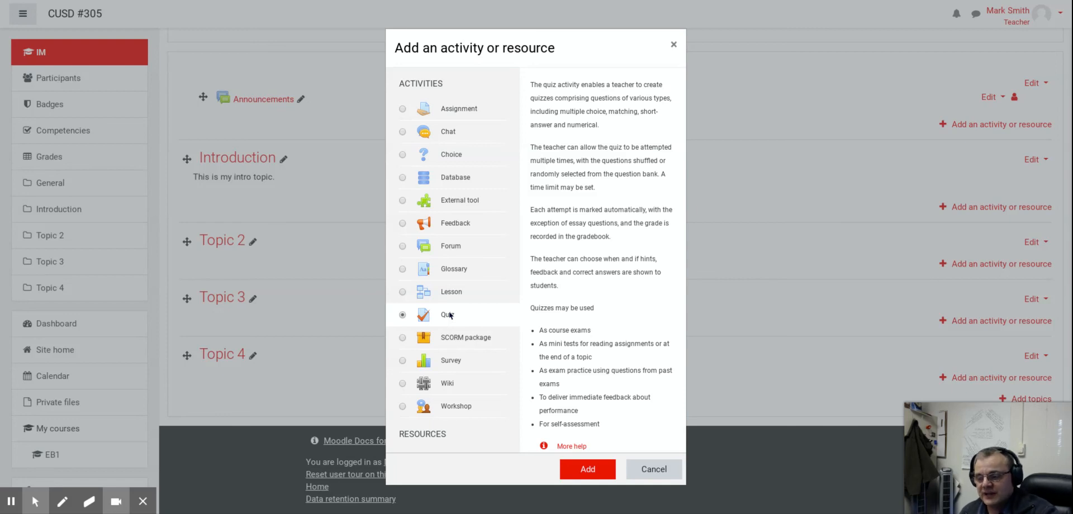
scroll(464, 333, "down", 1)
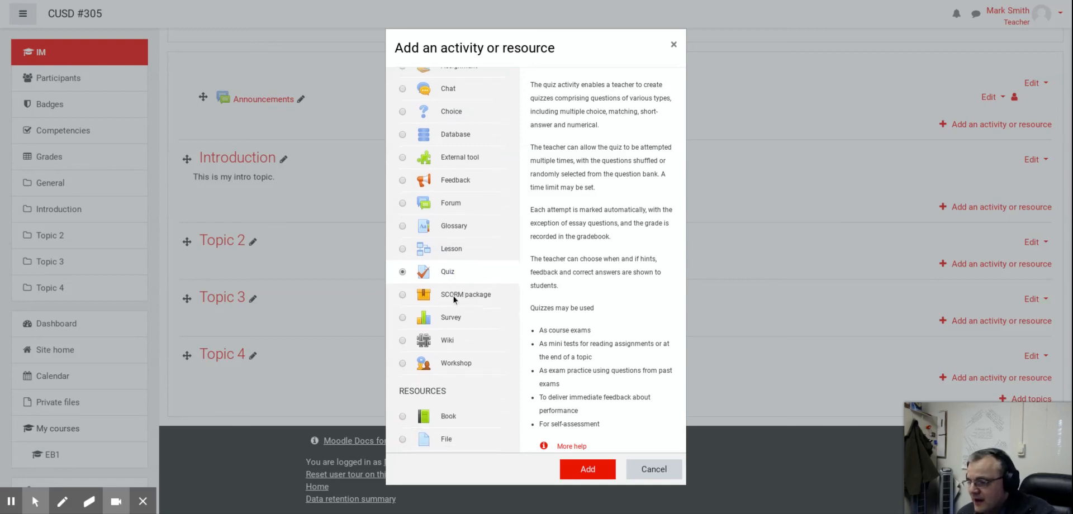
left_click(452, 301)
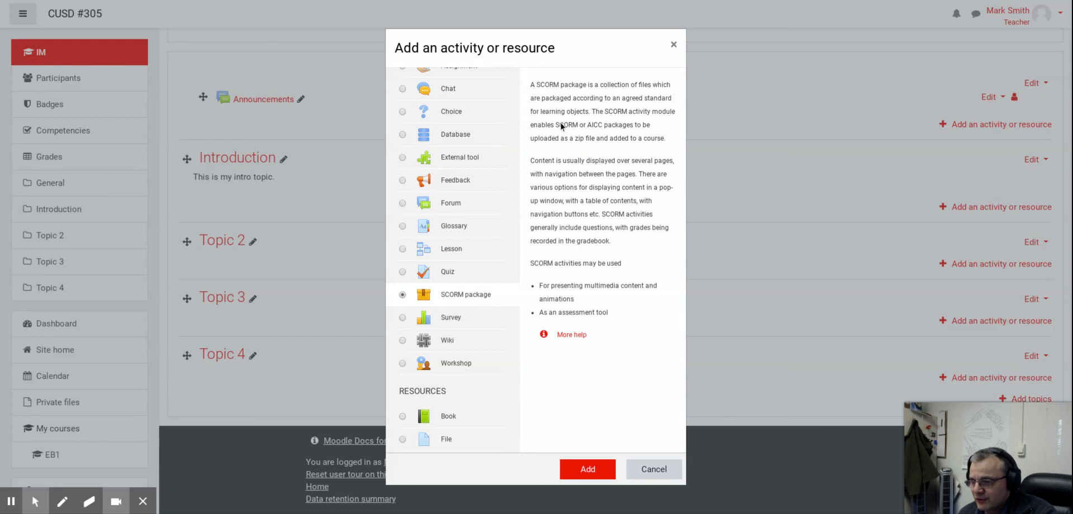
left_click(447, 318)
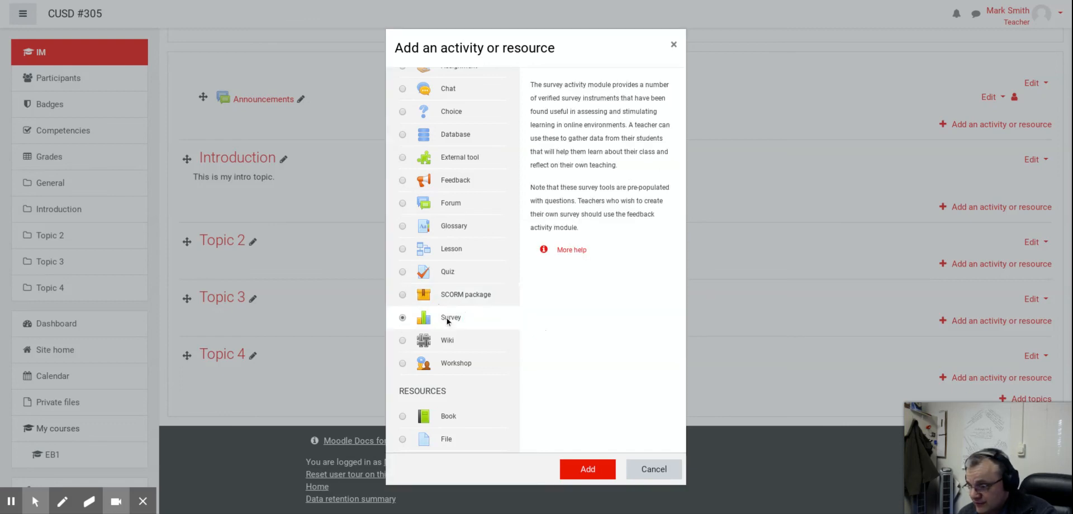
left_click(452, 343)
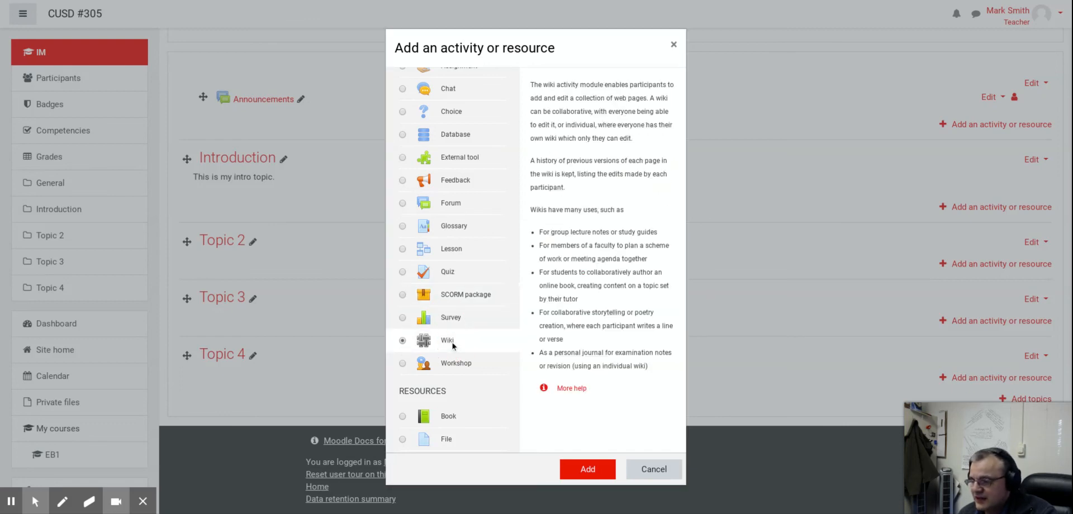
left_click(450, 365)
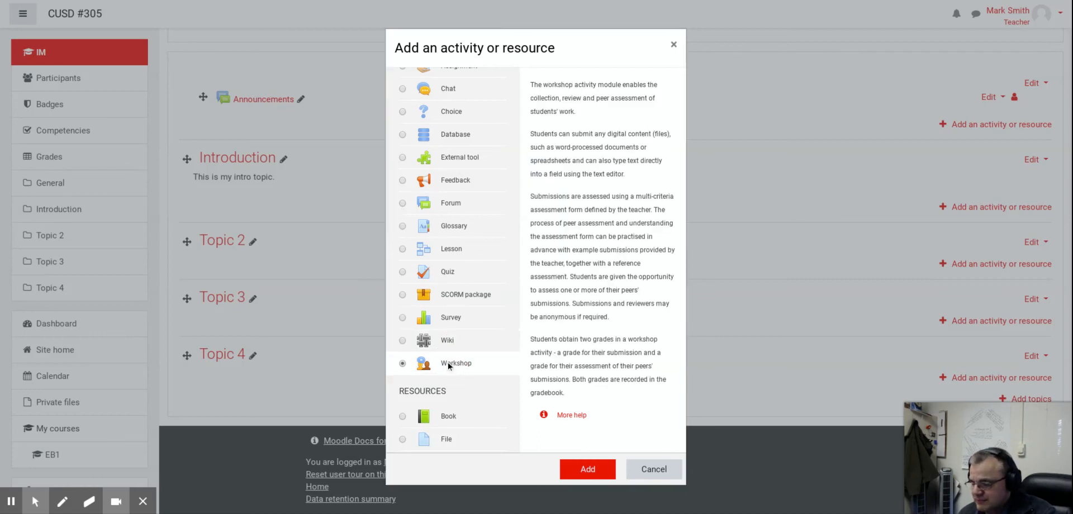
Step: Look over the available resources, review the Forum and SCORM package descriptions again, and close the activity chooser without adding anything
scroll(449, 366, "down", 2)
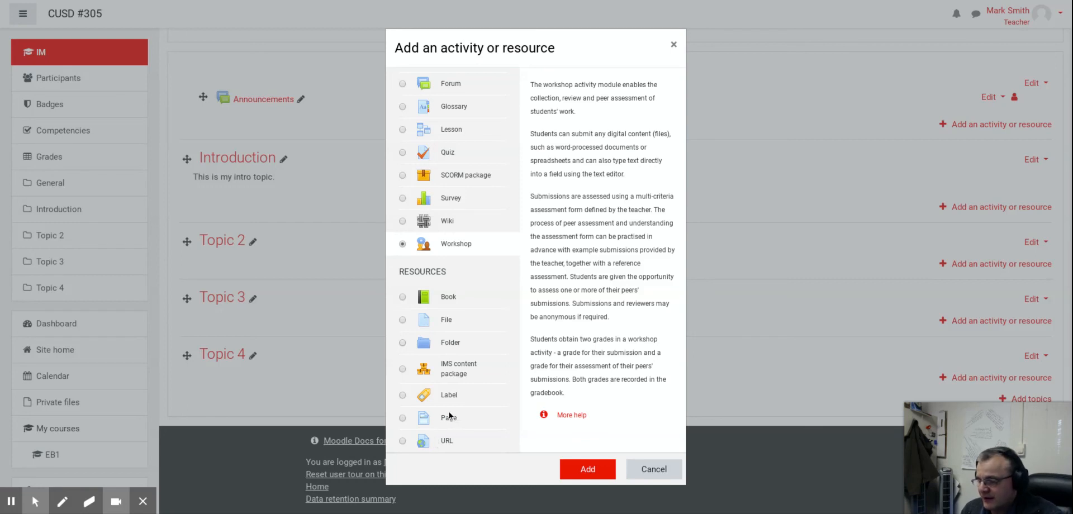
scroll(452, 349, "up", 1)
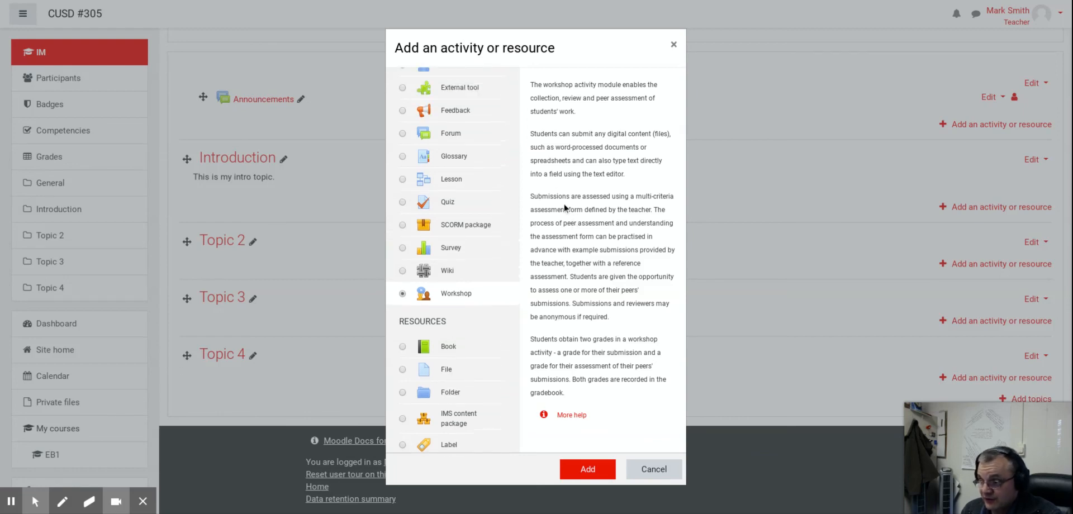
left_click(465, 135)
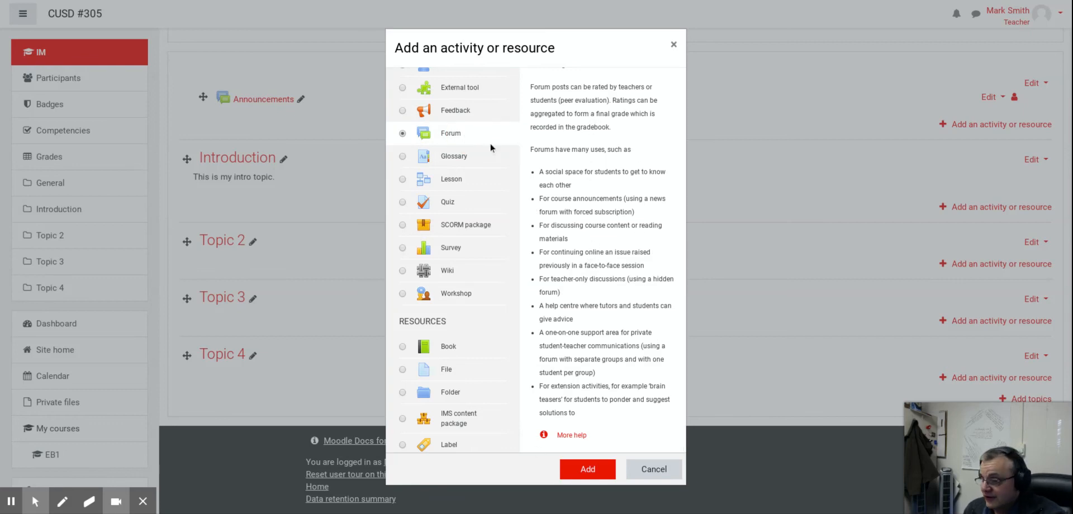
left_click(439, 224)
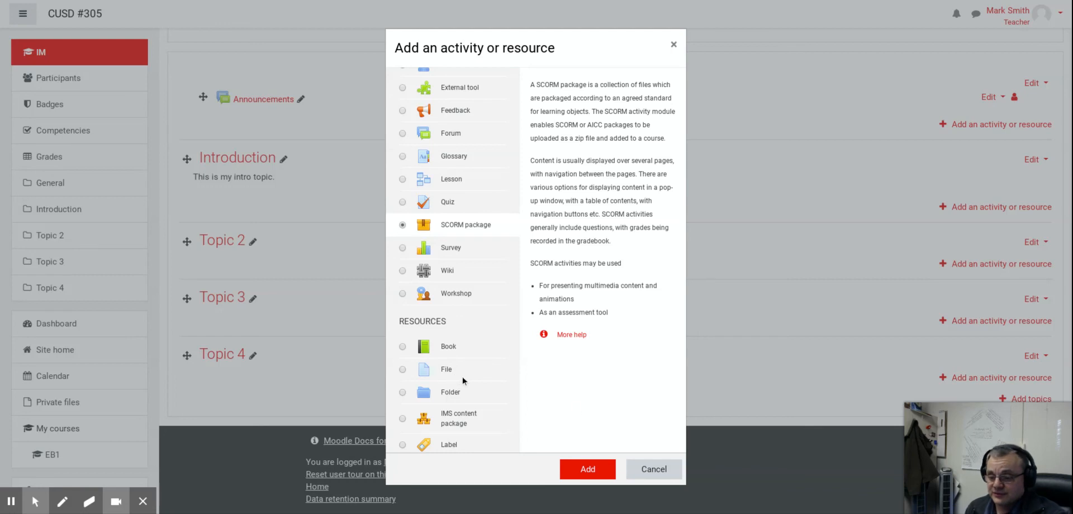
left_click(654, 469)
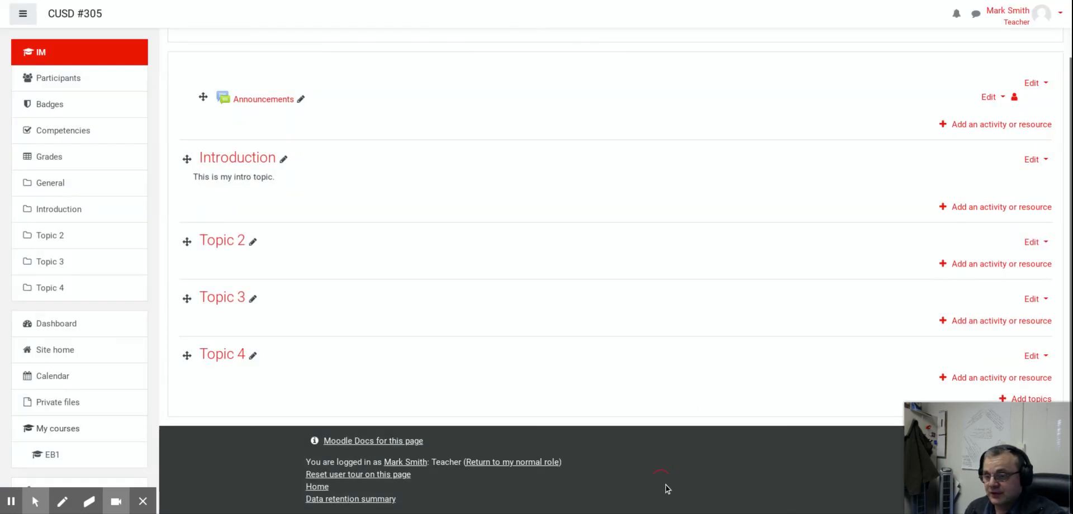